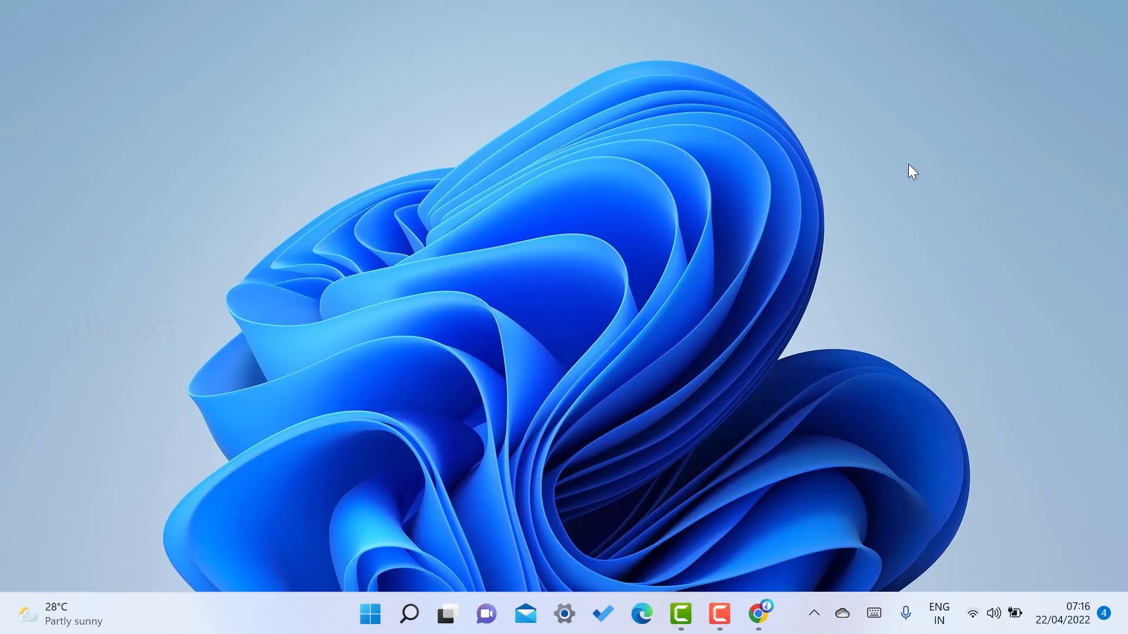
# Bring up Chrome and show the Google apps grid to reach Slides
pyautogui.click(758, 614)
pyautogui.click(1038, 119)
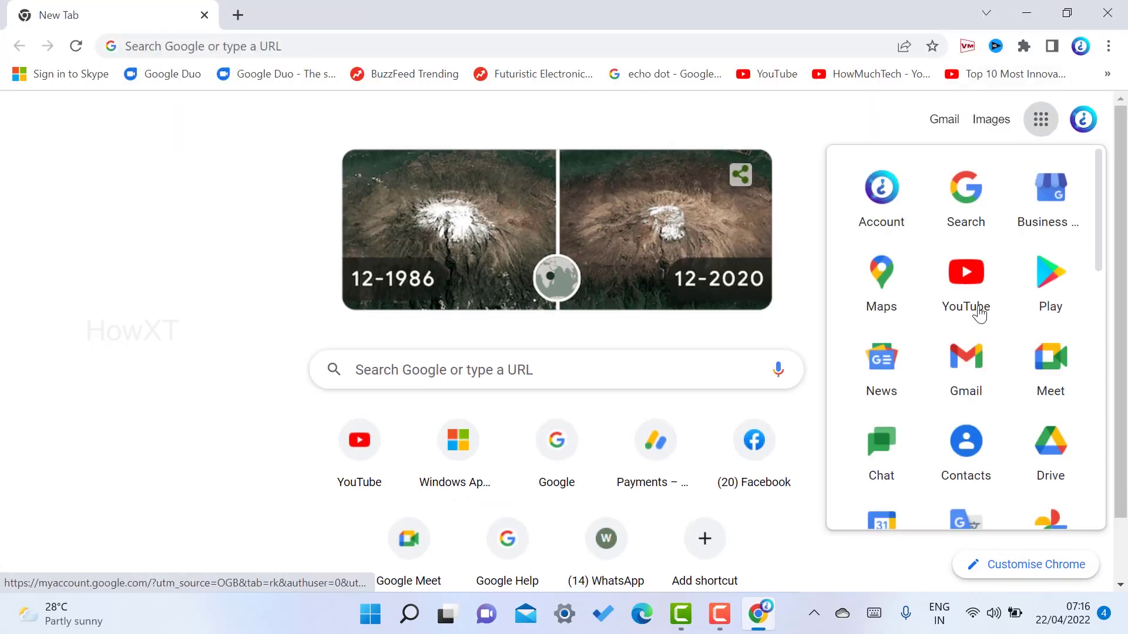
pyautogui.scroll(-3, 966, 344)
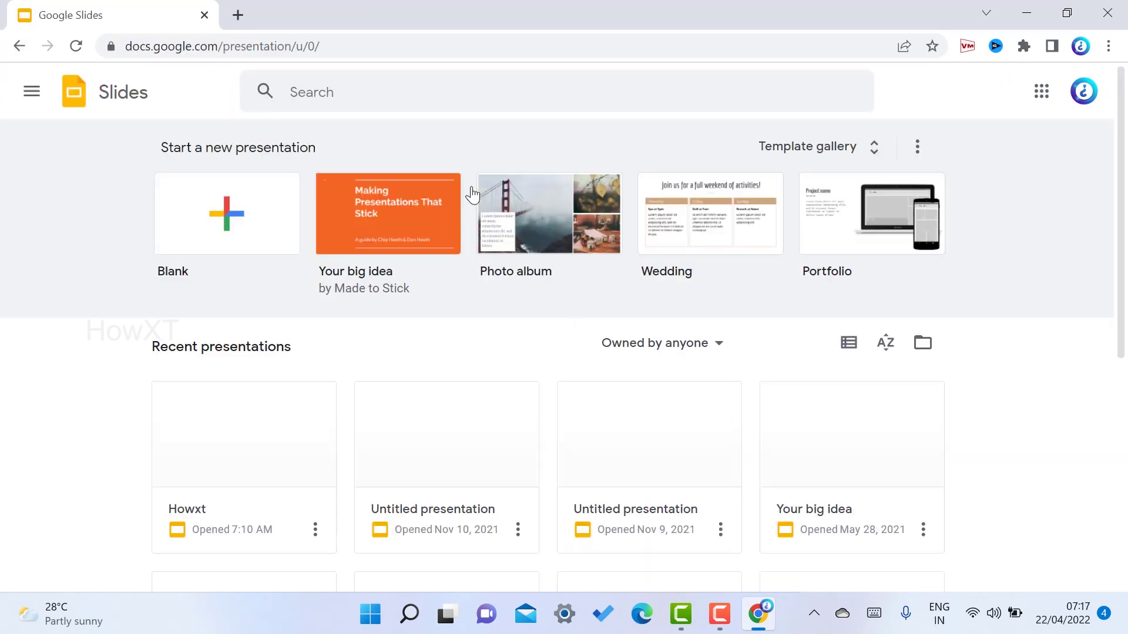
# Start a new blank presentation from the Slides home page
pyautogui.click(276, 196)
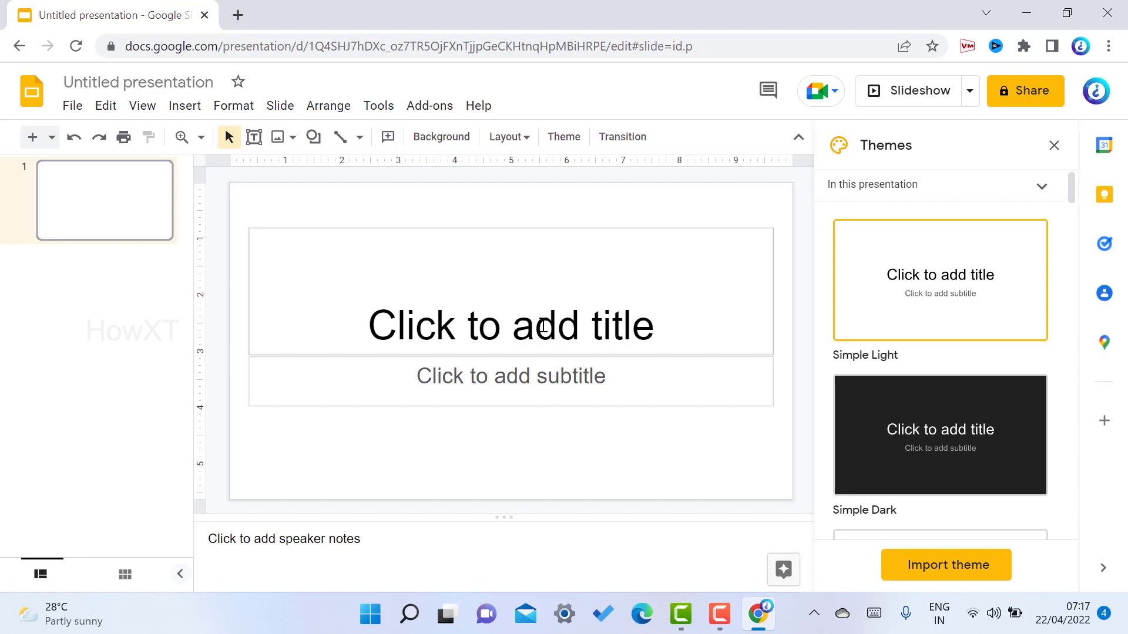
# Give the first slide the title 'Howxt' and bring back the Meet join-or-start choices
pyautogui.click(836, 92)
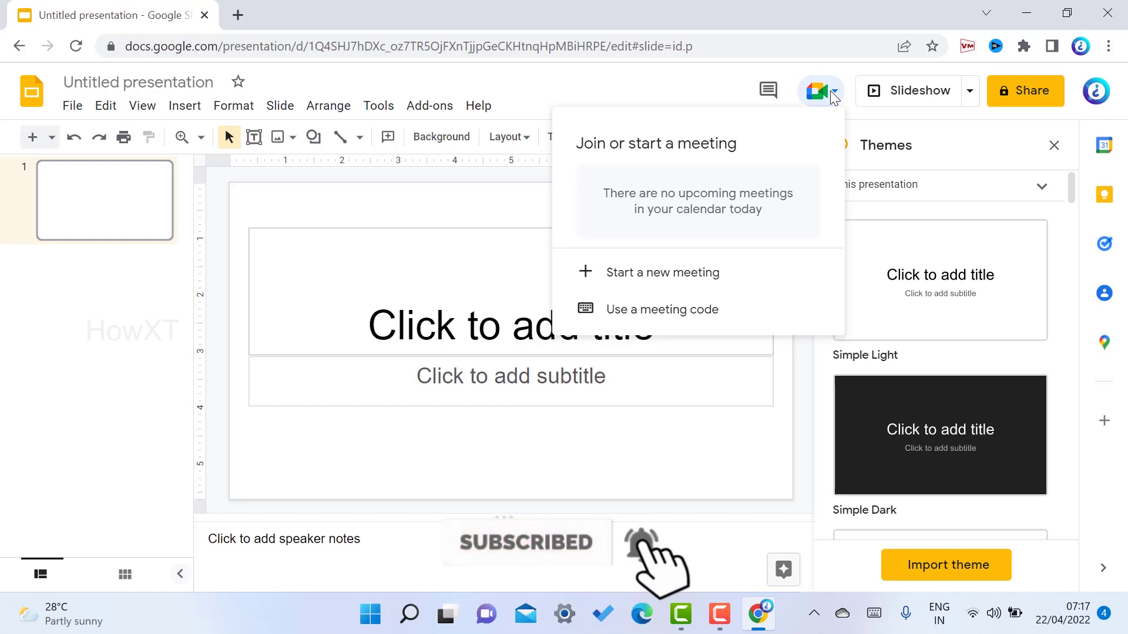
pyautogui.click(450, 333)
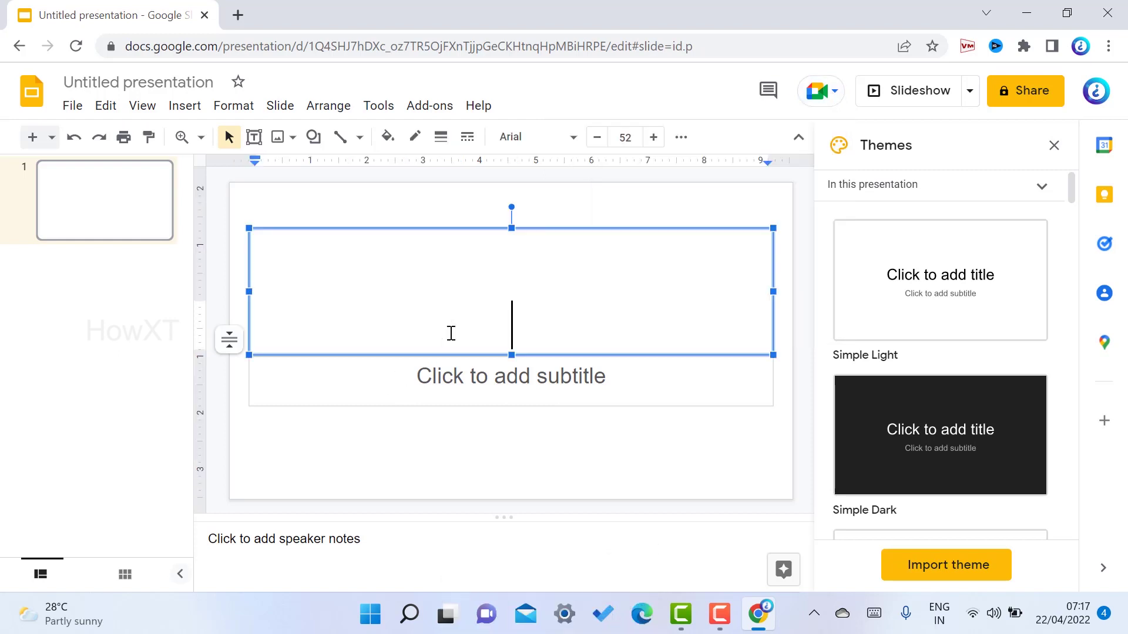
pyautogui.write('Howxt')
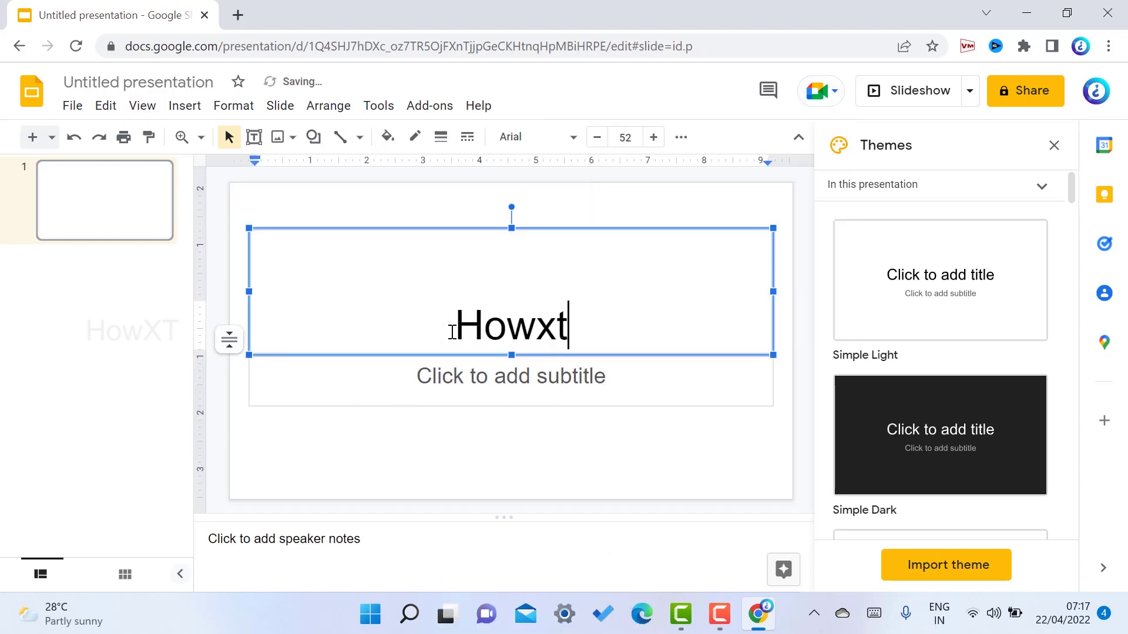
pyautogui.click(145, 335)
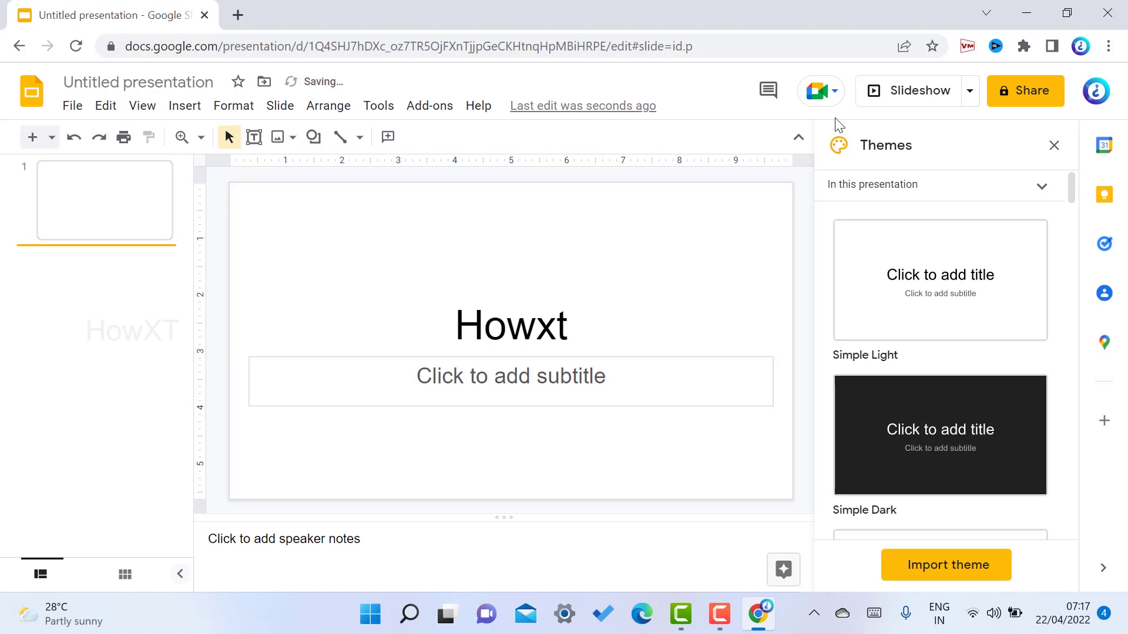
pyautogui.click(822, 91)
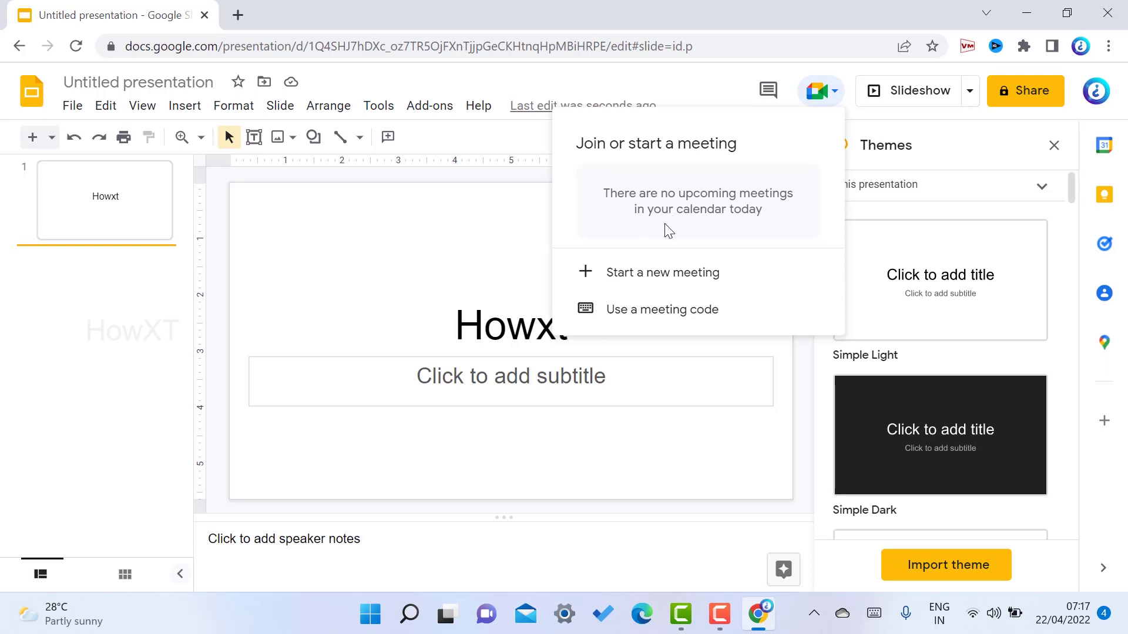
# Start a new Google Meet call in the side panel instead of joining by code
pyautogui.click(668, 317)
pyautogui.click(573, 151)
pyautogui.click(674, 282)
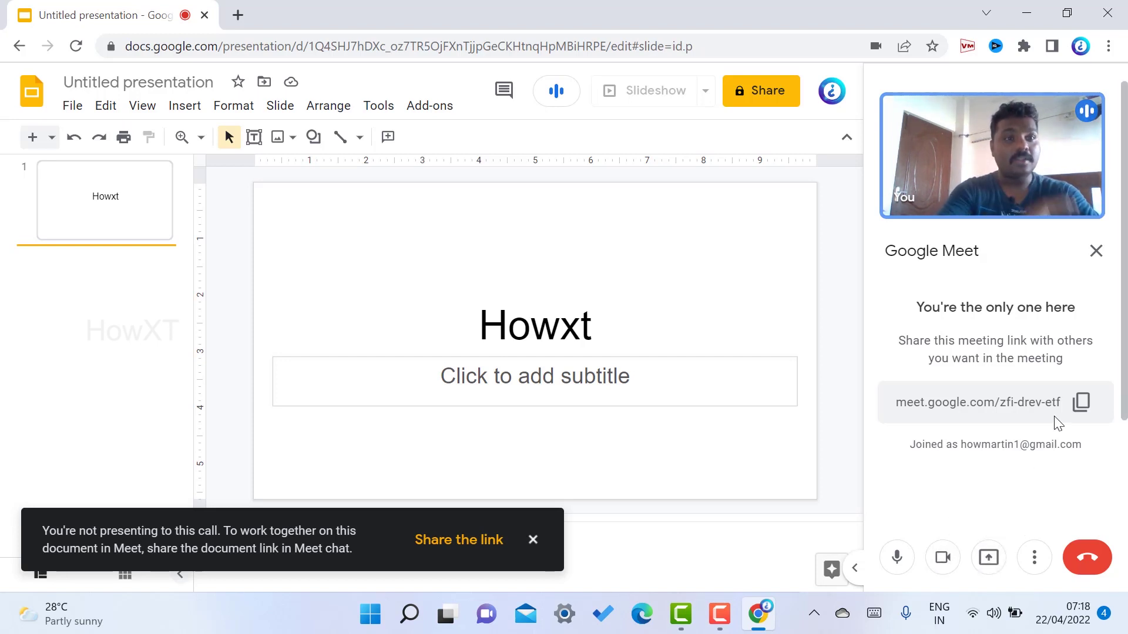
# Leave the subtitle empty, dismiss the notice and add a new slide after the title slide
pyautogui.click(493, 392)
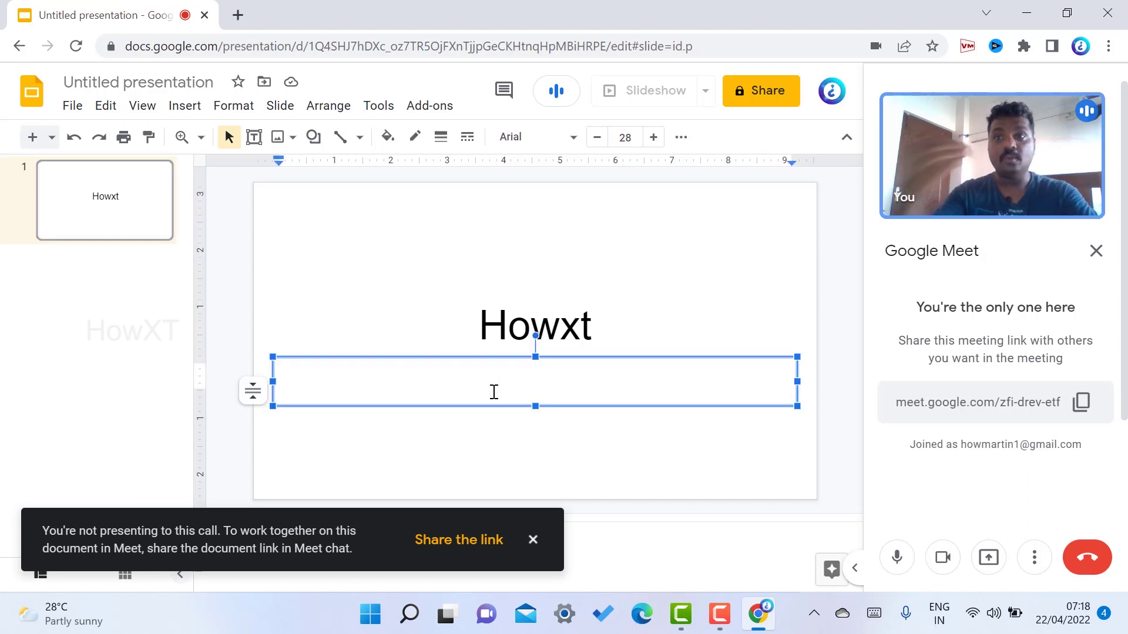
pyautogui.click(62, 310)
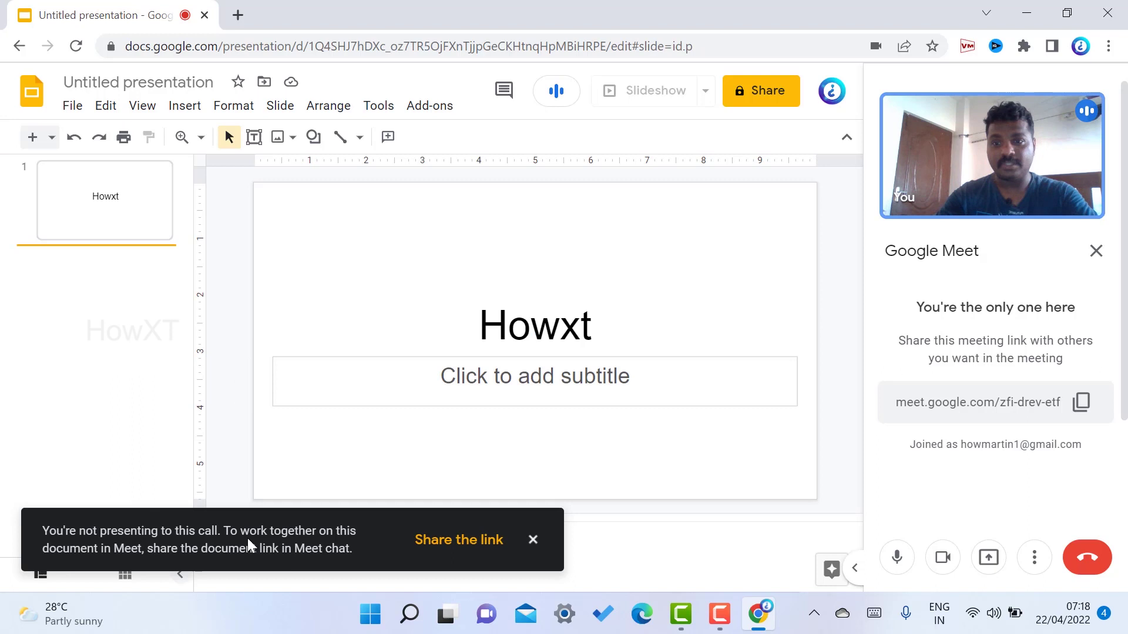
pyautogui.click(532, 539)
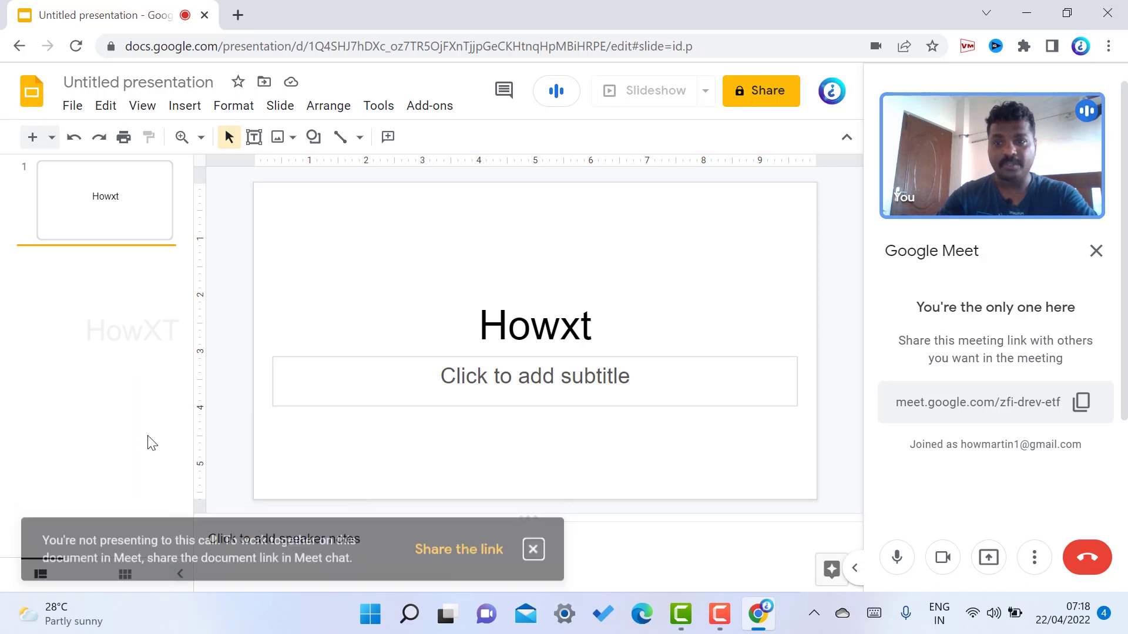
pyautogui.rightClick(111, 317)
pyautogui.click(176, 334)
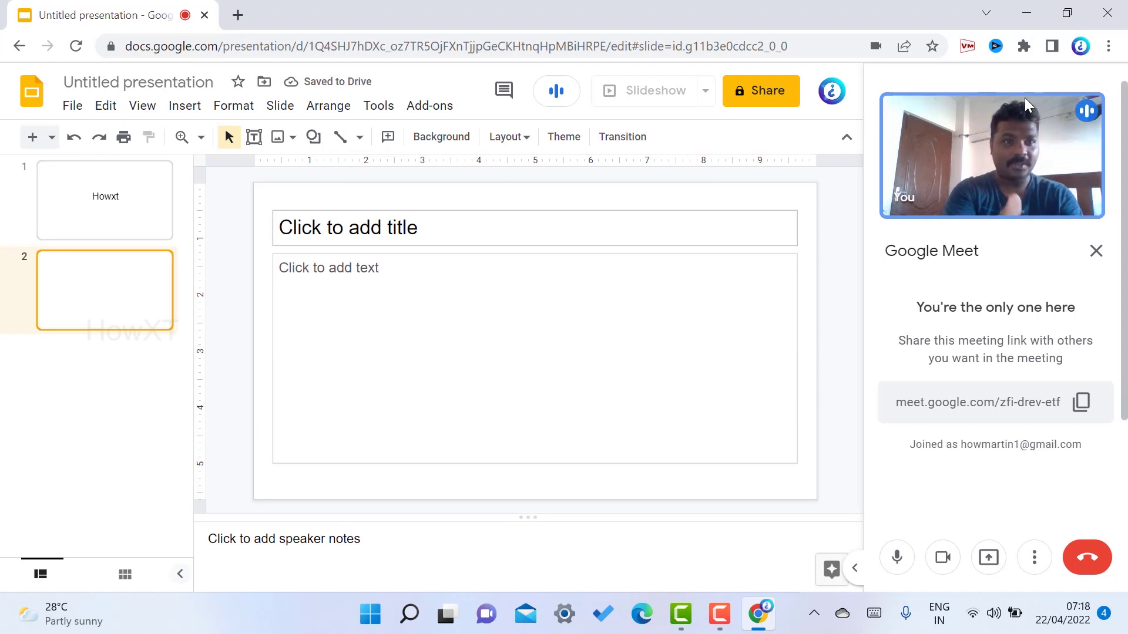
# Toggle the call's mic and camera off and back on and copy the meeting link
pyautogui.click(897, 556)
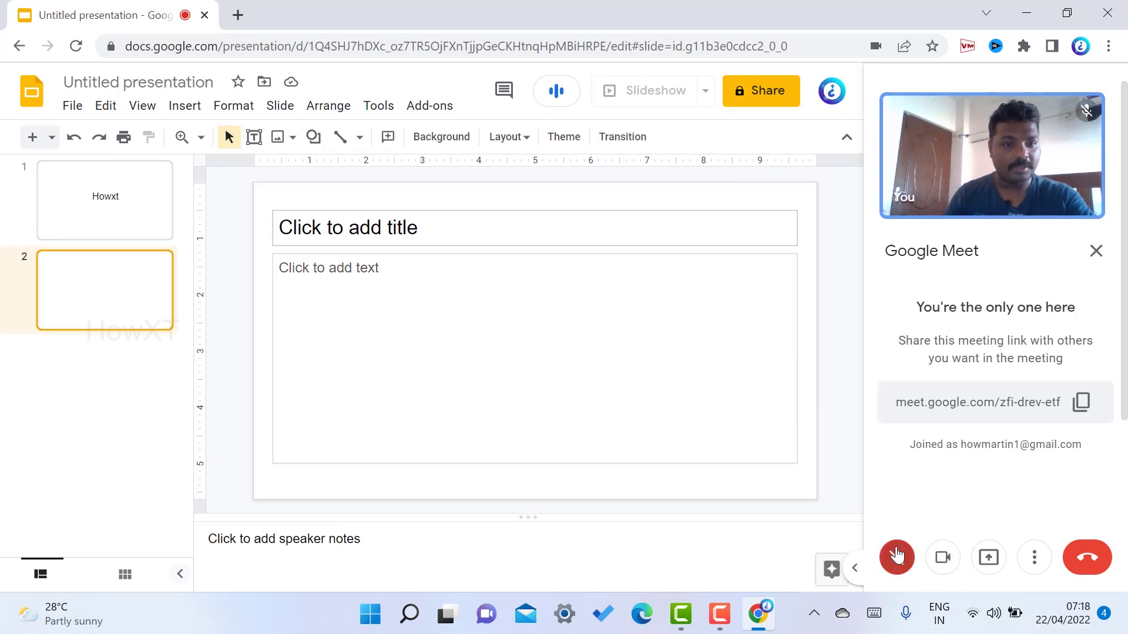
pyautogui.click(944, 558)
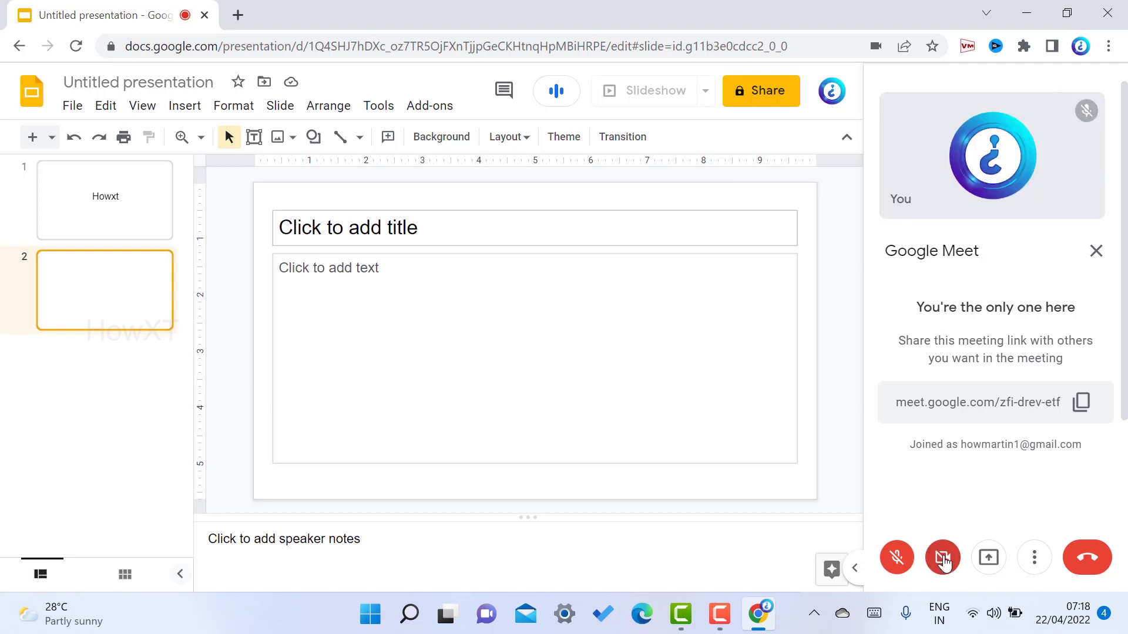
pyautogui.click(897, 557)
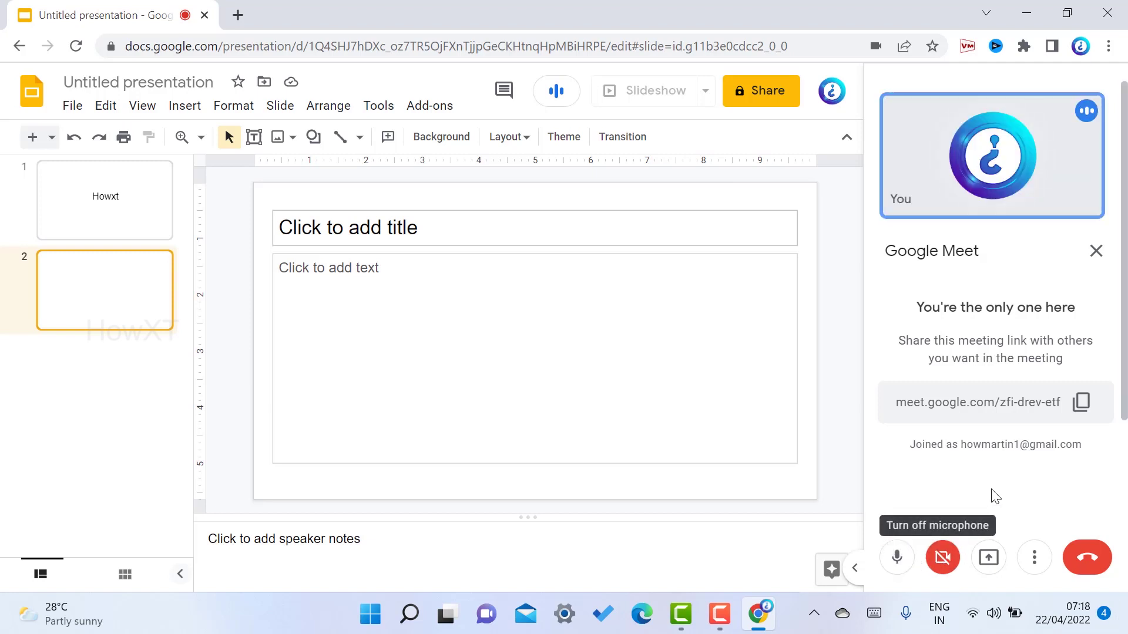
pyautogui.click(1082, 402)
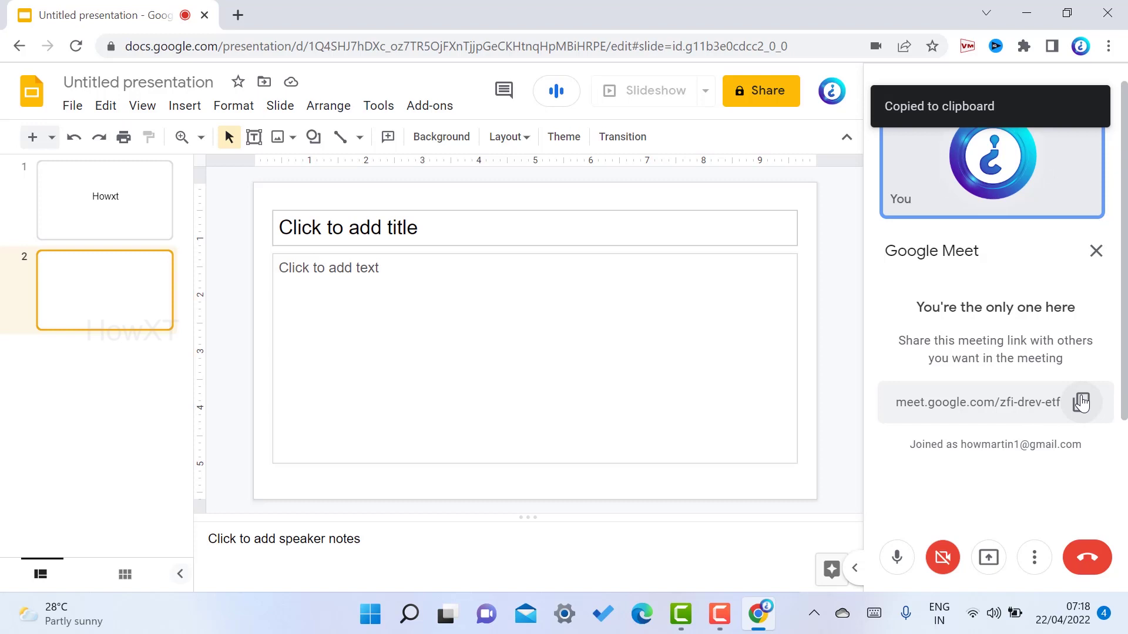
pyautogui.click(943, 557)
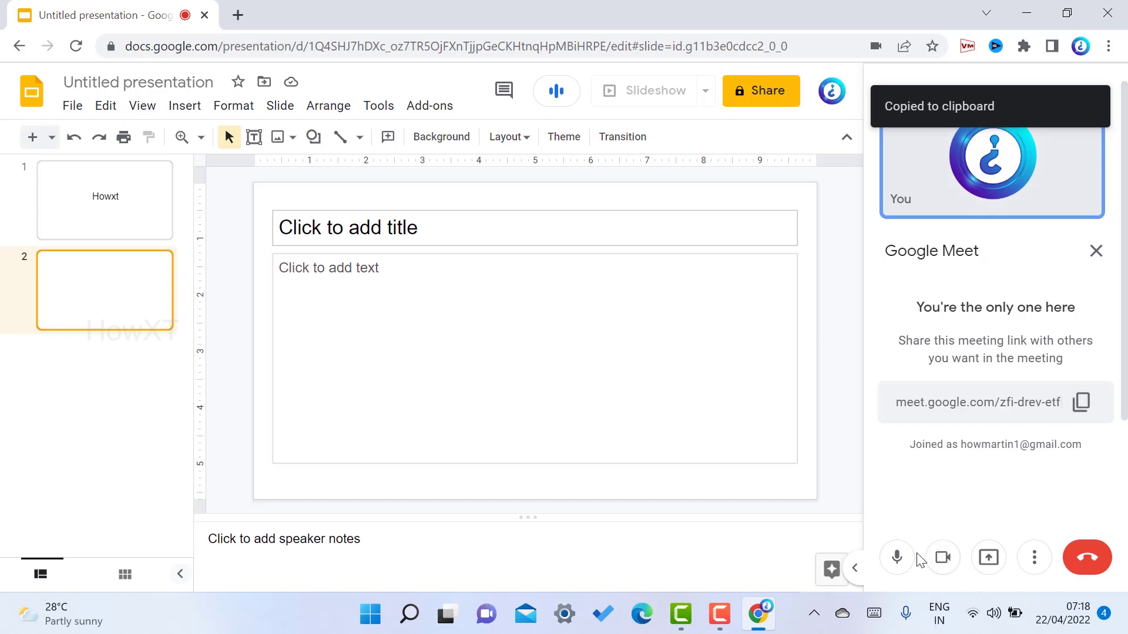
# Show the call's People list, which contains only the host
pyautogui.click(1035, 557)
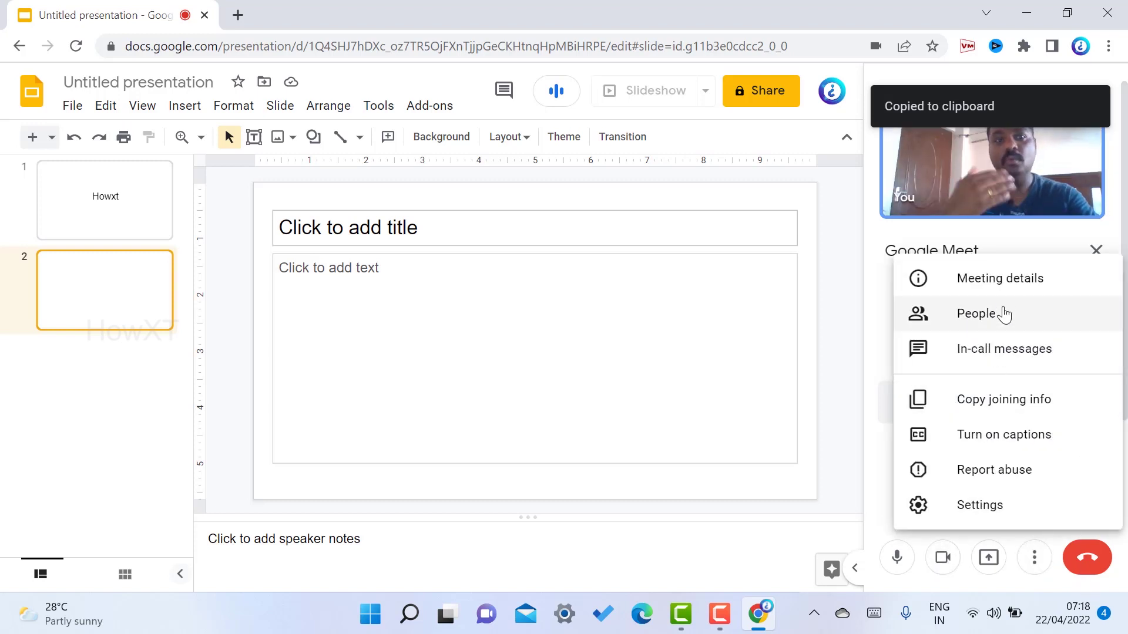
pyautogui.click(978, 315)
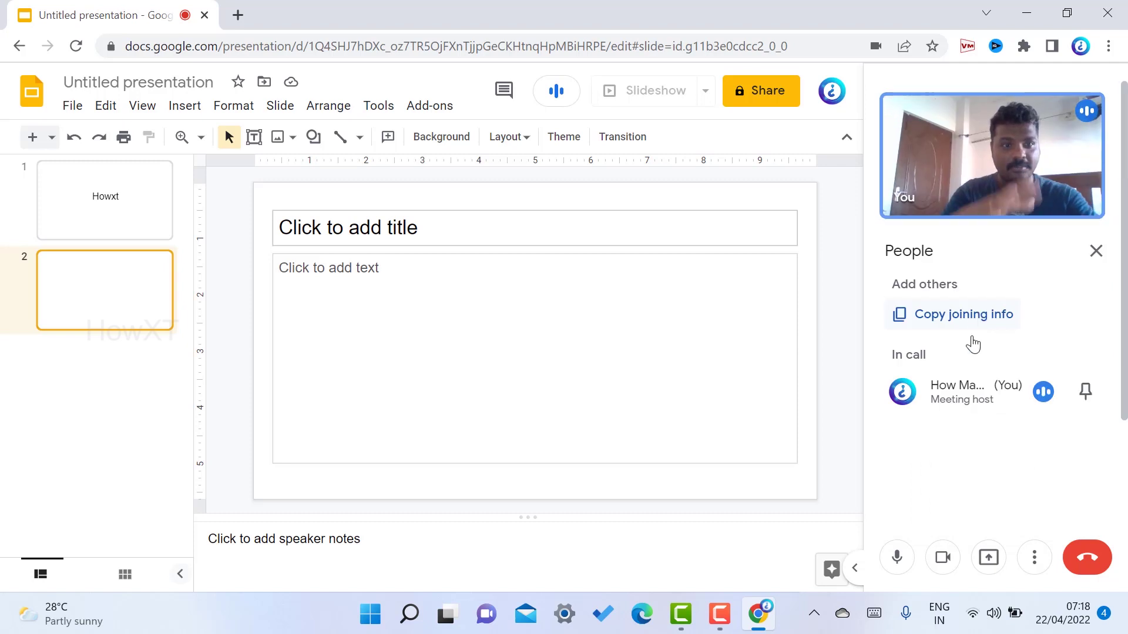
pyautogui.click(1034, 557)
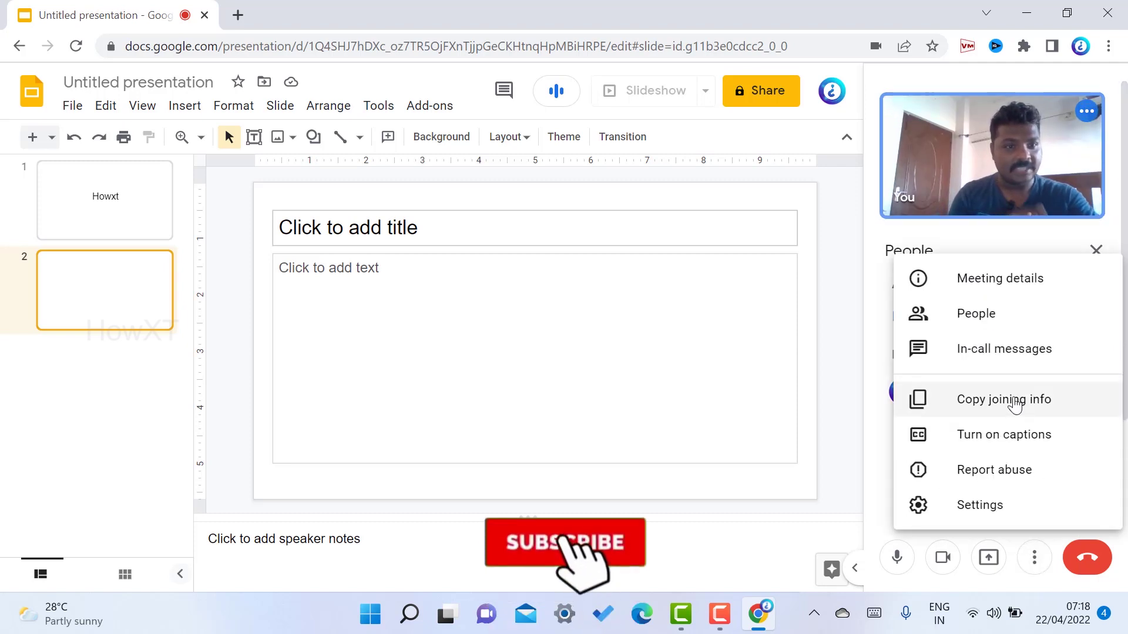
# Send 'hi' in the in-call messages and return to the Howxt title slide
pyautogui.click(996, 348)
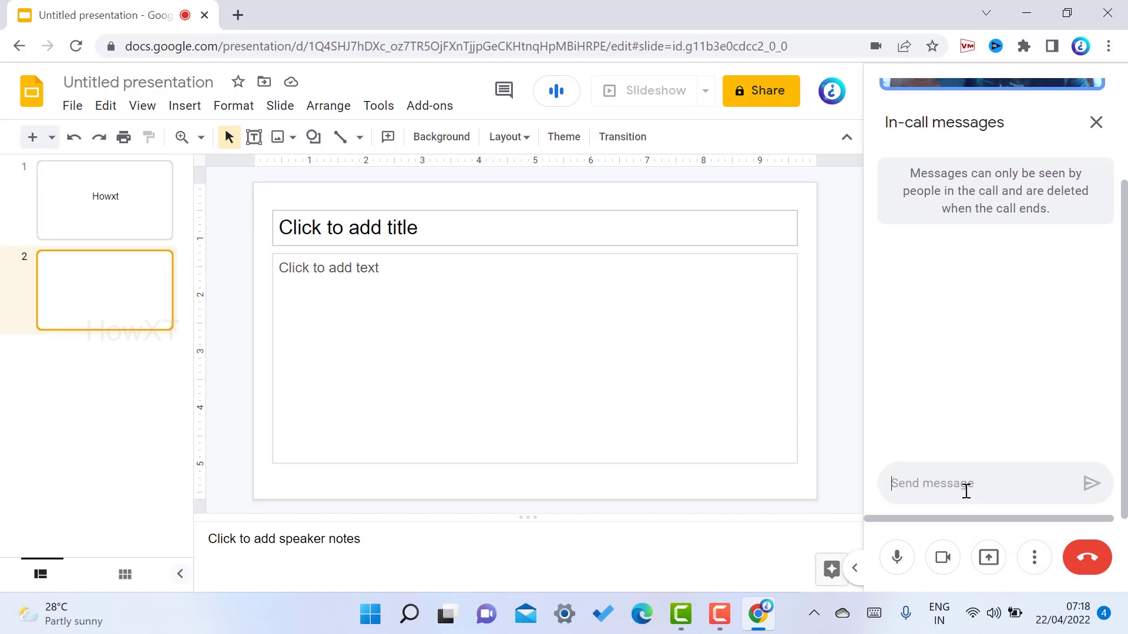
pyautogui.write('hi')
pyautogui.press('Return')
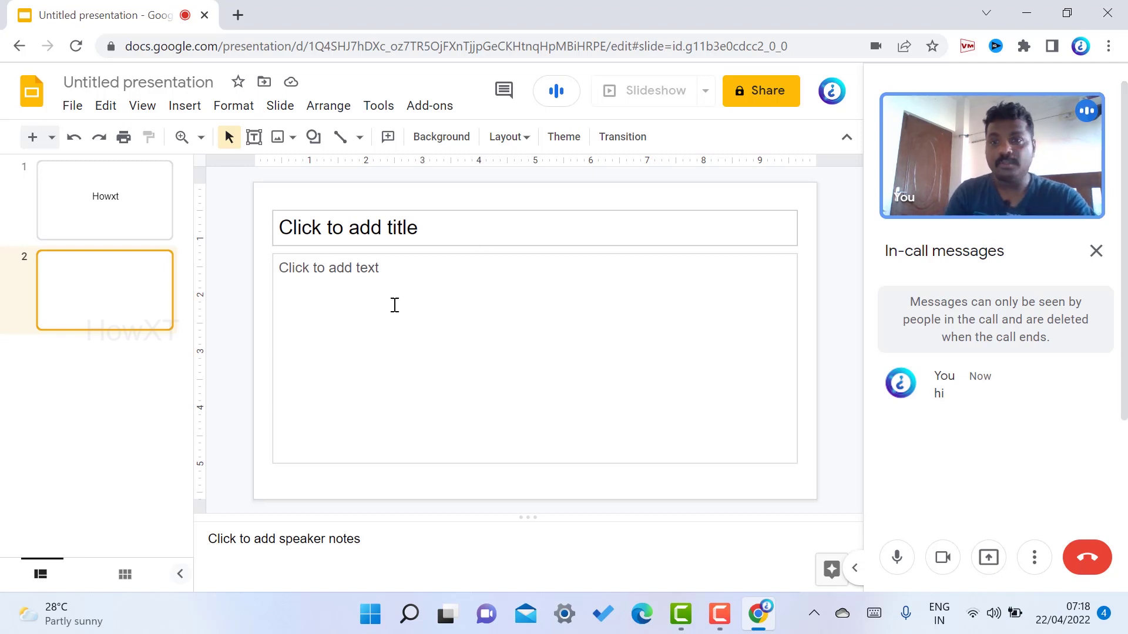
pyautogui.click(68, 201)
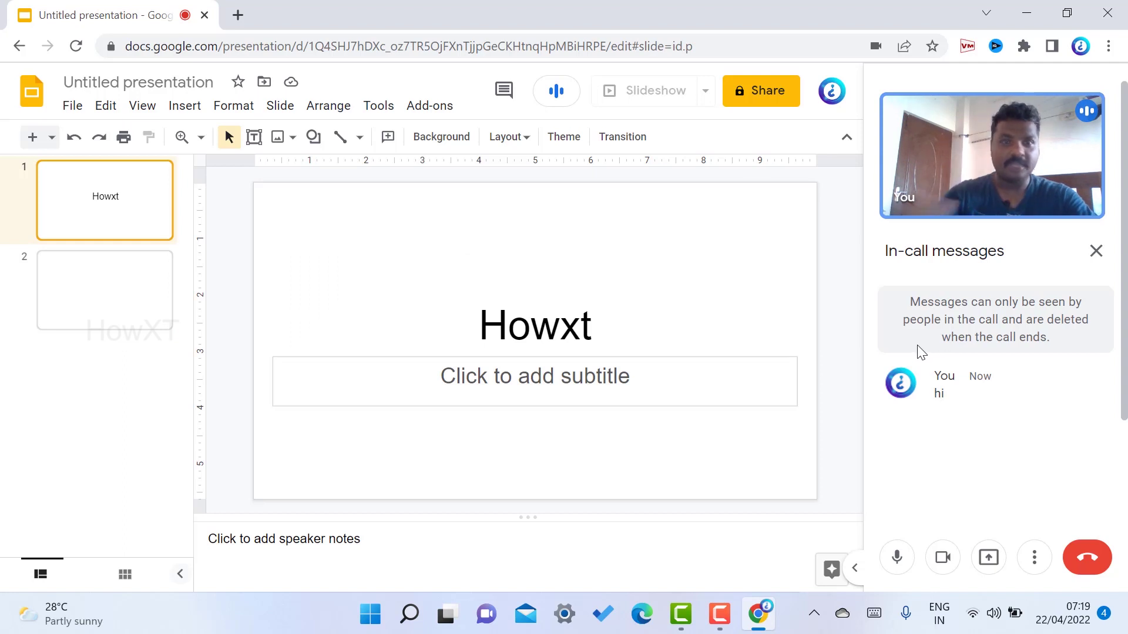
# Share this presentation tab to the Meet call rather than the entire screen
pyautogui.click(989, 558)
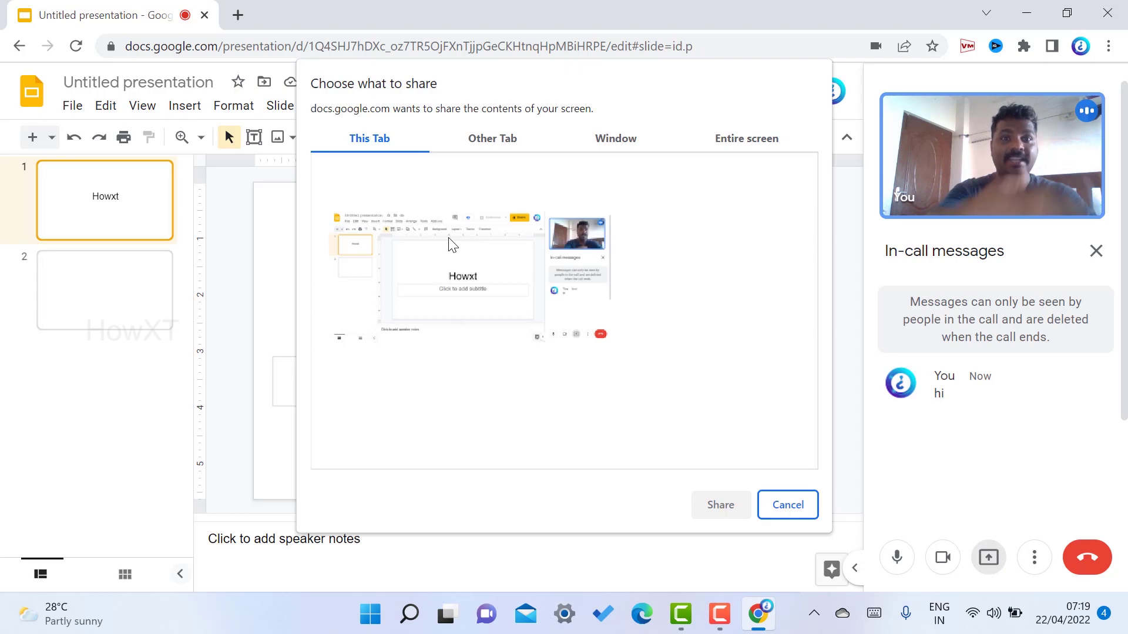
pyautogui.click(720, 141)
pyautogui.click(390, 141)
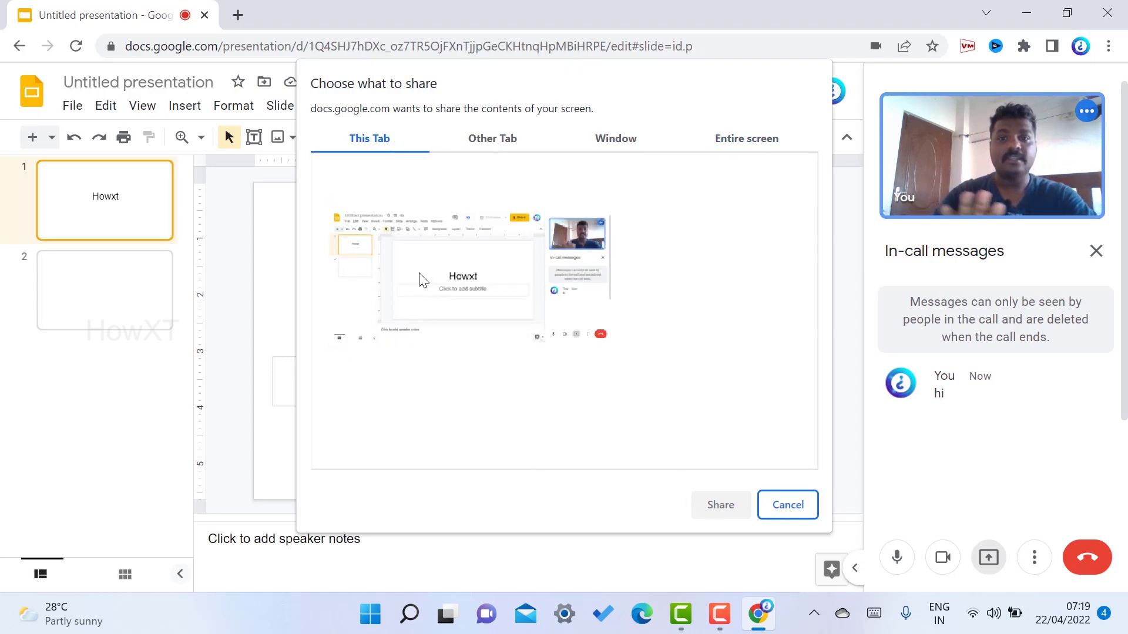
pyautogui.click(724, 511)
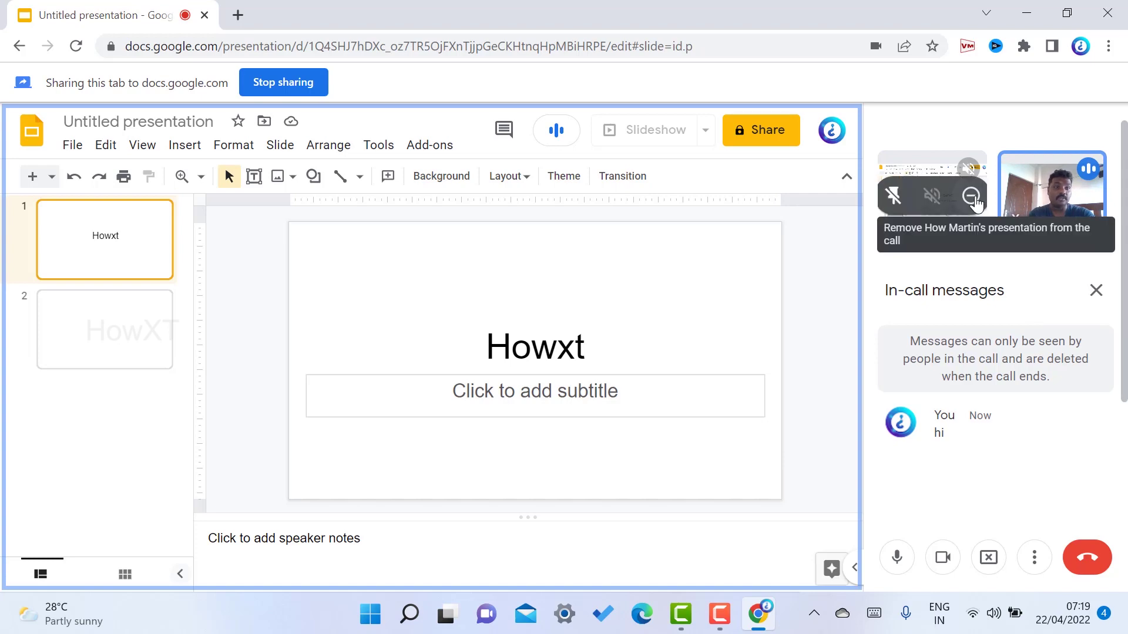
# Remove the shared presentation tile from the call and confirm
pyautogui.click(973, 200)
pyautogui.click(710, 406)
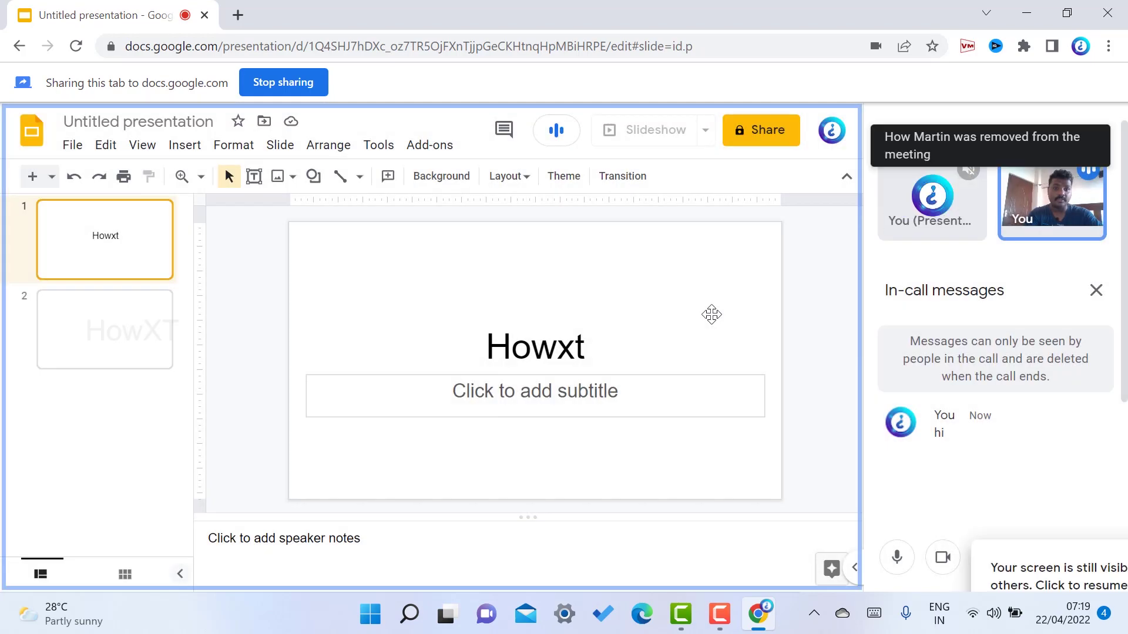